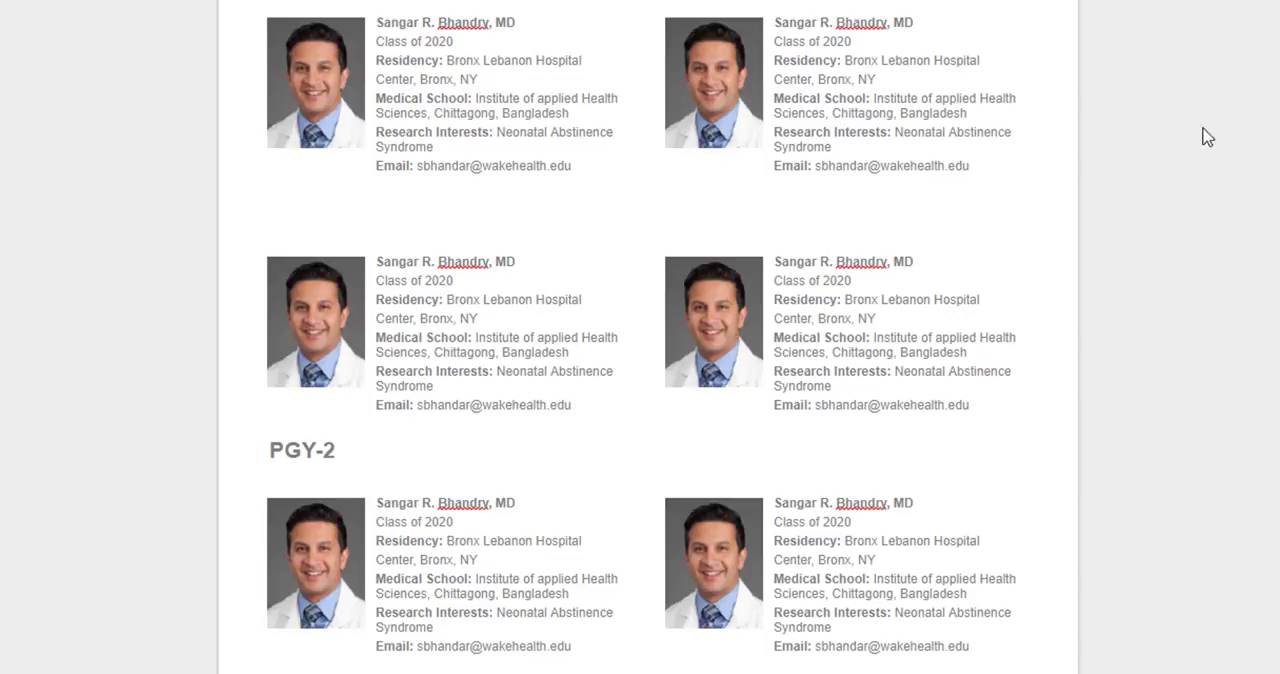
Examine the Neonatology Fellows template's profile layout, including the residency and email fields of the profiles
{"action": "scroll", "coordinate": [1189, 206], "scroll_direction": "up", "scroll_amount": 3}
{"action": "scroll", "coordinate": [1189, 237], "scroll_direction": "up", "scroll_amount": 9}
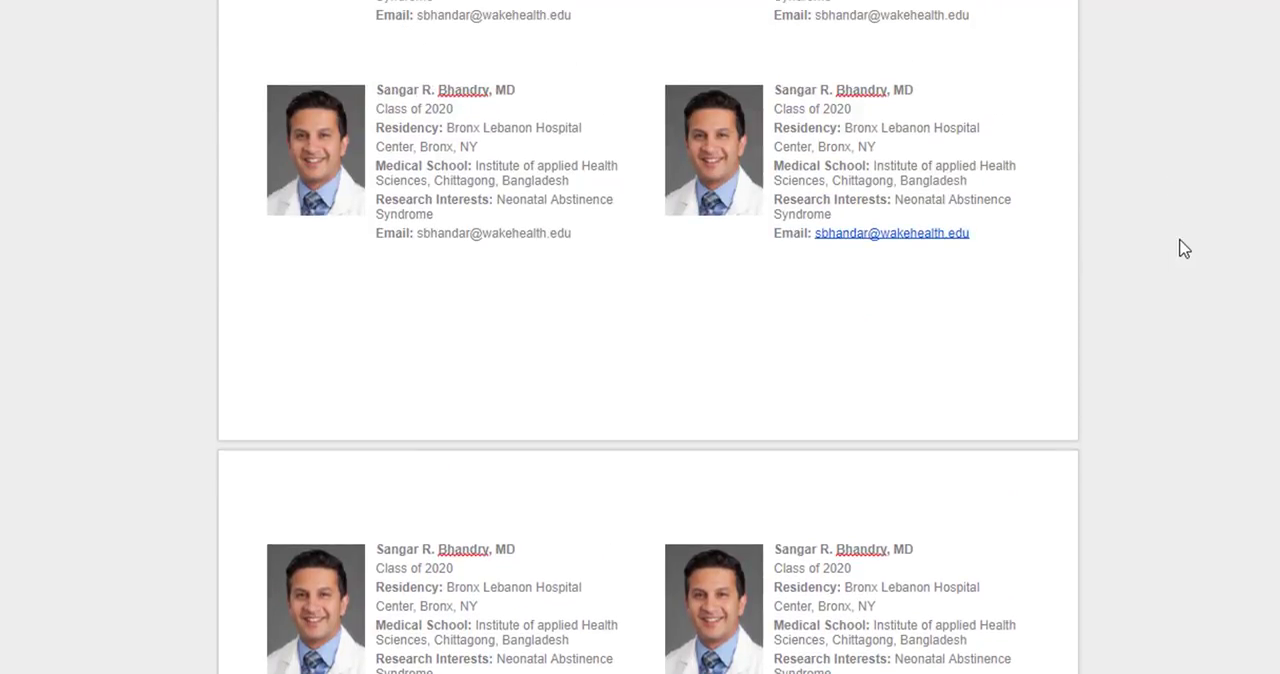
{"action": "scroll", "coordinate": [1141, 319], "scroll_direction": "up", "scroll_amount": 3}
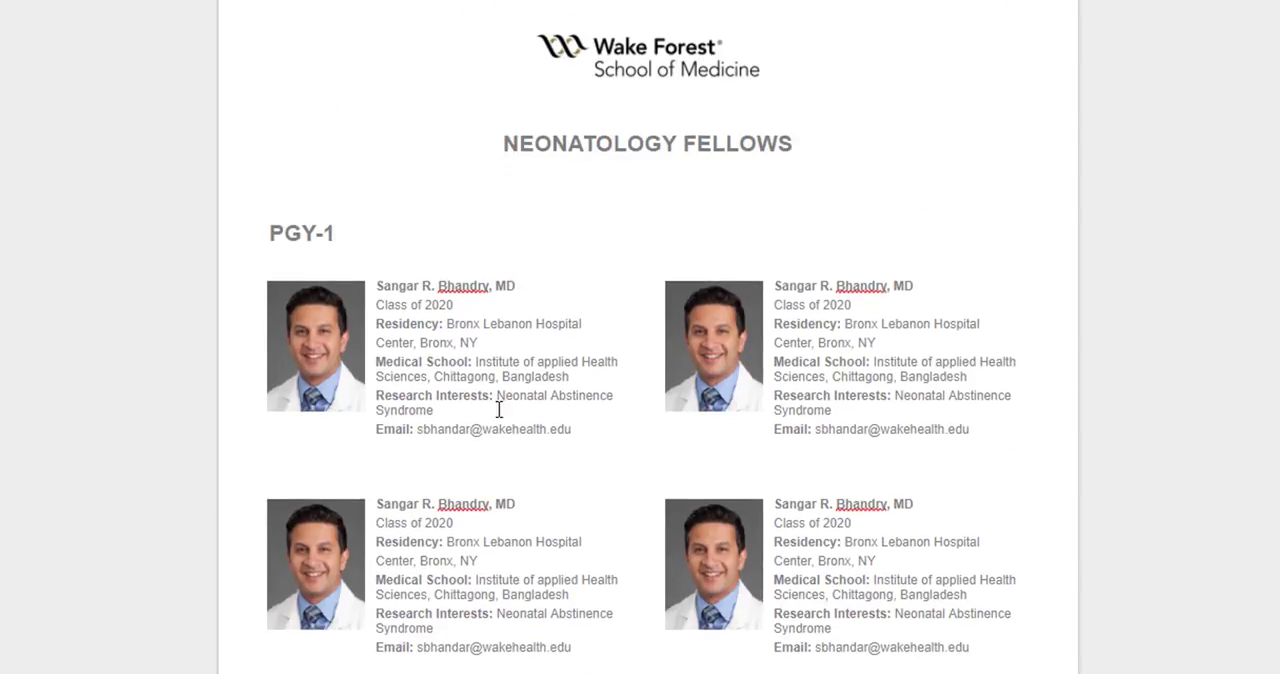
{"action": "scroll", "coordinate": [640, 103], "scroll_direction": "down", "scroll_amount": 8}
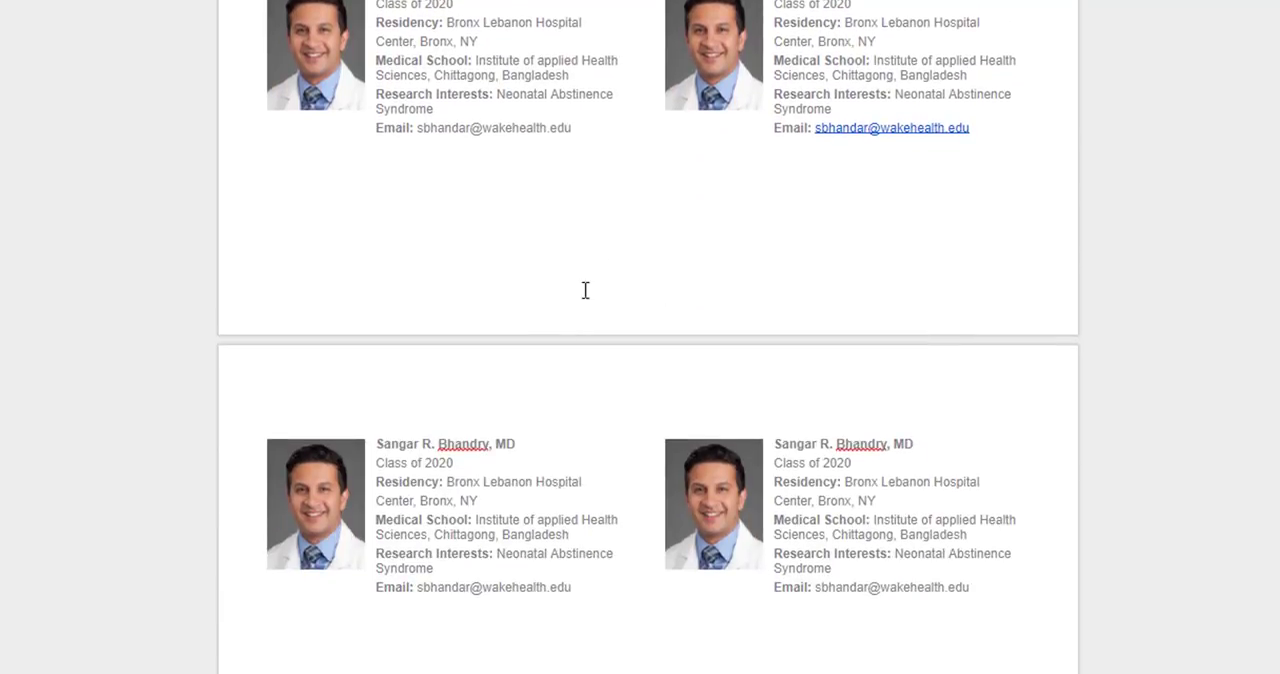
{"action": "left_click_drag", "start_coordinate": [388, 470], "coordinate": [426, 484]}
{"action": "left_click", "coordinate": [406, 488]}
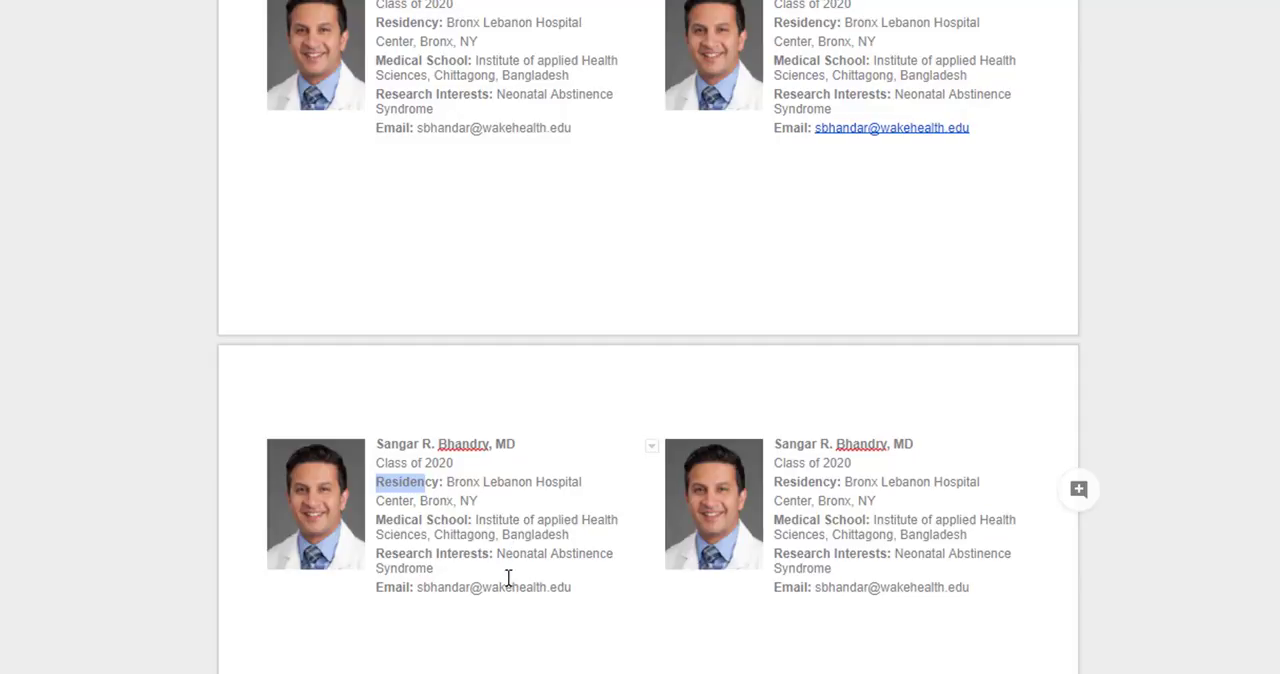
{"action": "left_click", "coordinate": [539, 586]}
{"action": "left_click_drag", "start_coordinate": [583, 577], "coordinate": [511, 592]}
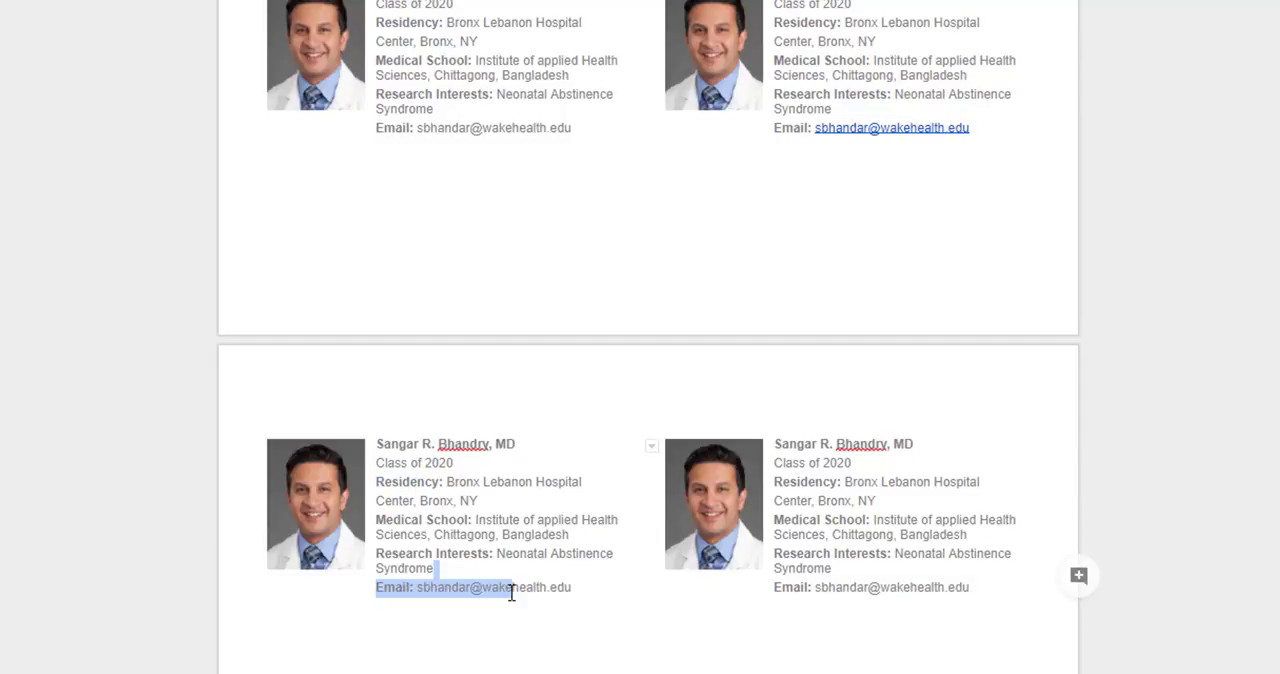
{"action": "left_click", "coordinate": [525, 581]}
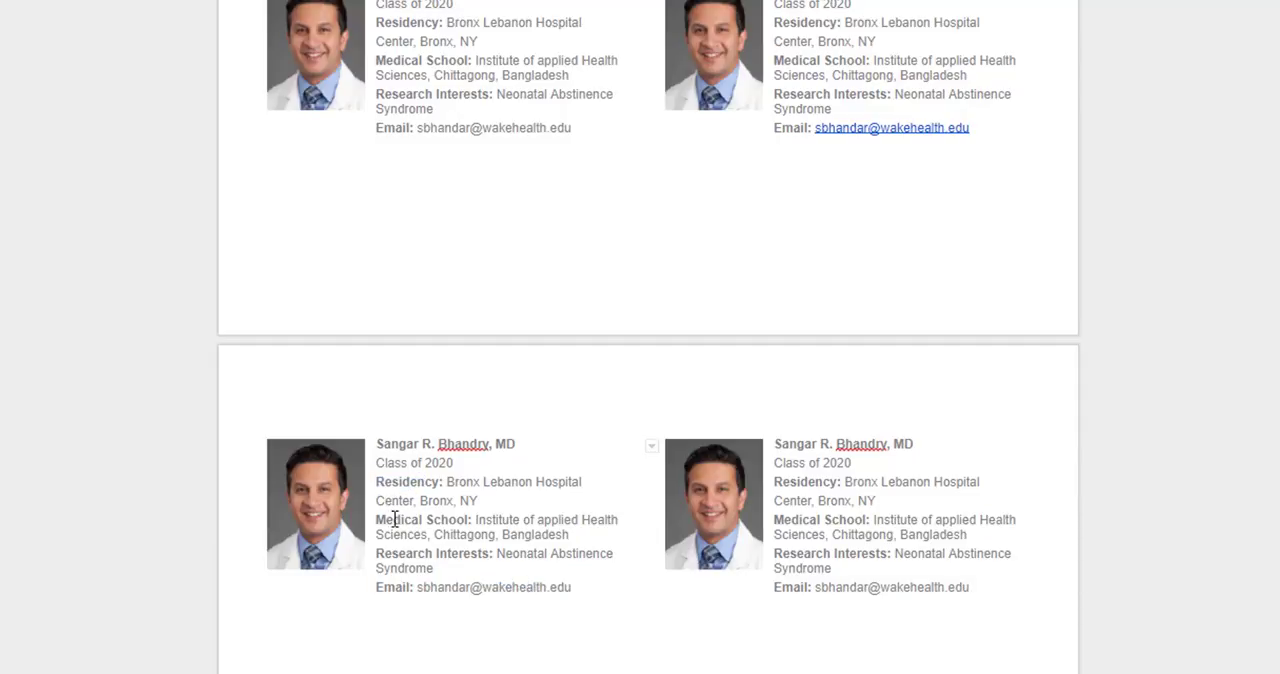
Slightly widen the photo column of the first profile in each row by moving its border with the text column
{"action": "left_click", "coordinate": [364, 512]}
{"action": "left_click", "coordinate": [376, 521]}
{"action": "left_click_drag", "start_coordinate": [376, 521], "coordinate": [378, 521]}
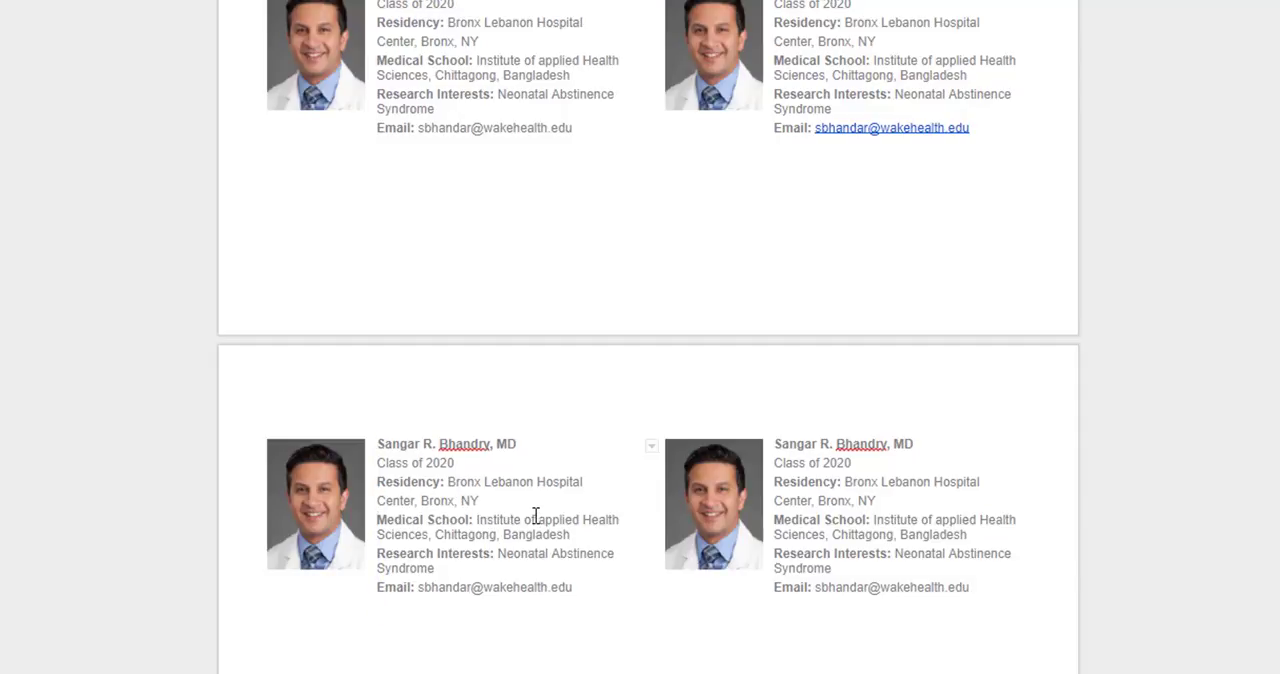
Examine the fellows profiles from the PGY-1 heading onward, including the last pair of profiles before the page end
{"action": "scroll", "coordinate": [583, 463], "scroll_direction": "down", "scroll_amount": 10}
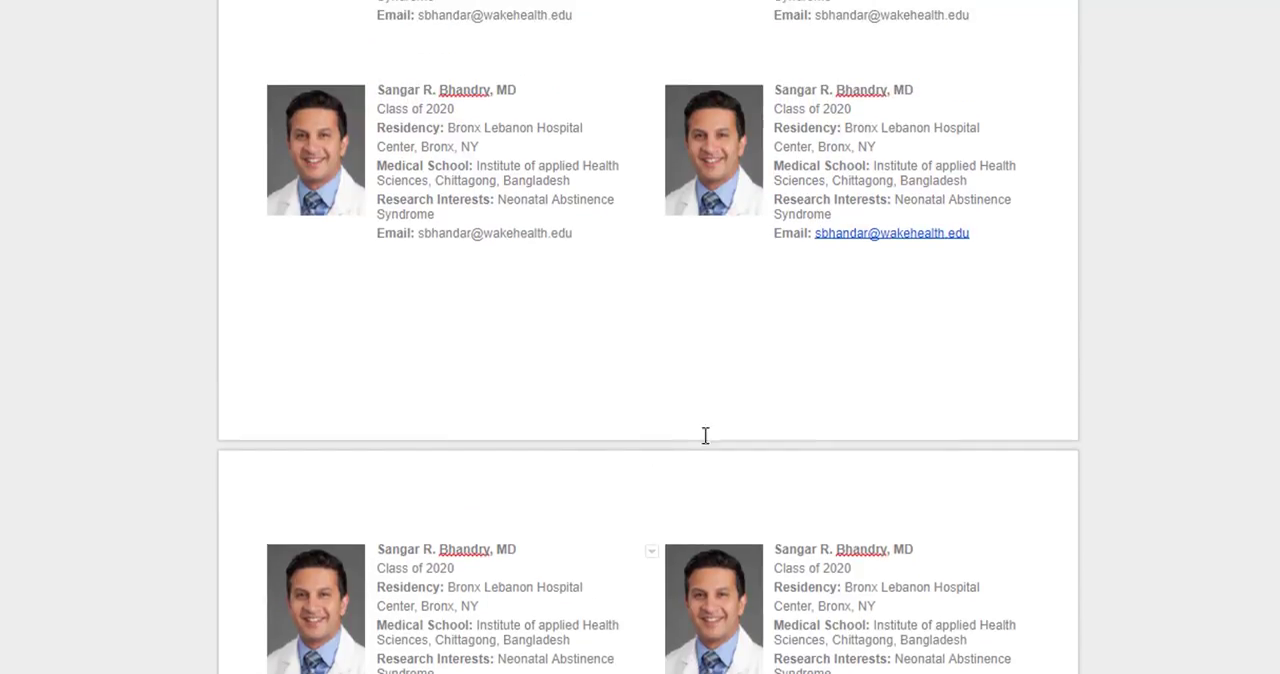
{"action": "scroll", "coordinate": [850, 430], "scroll_direction": "up", "scroll_amount": 3}
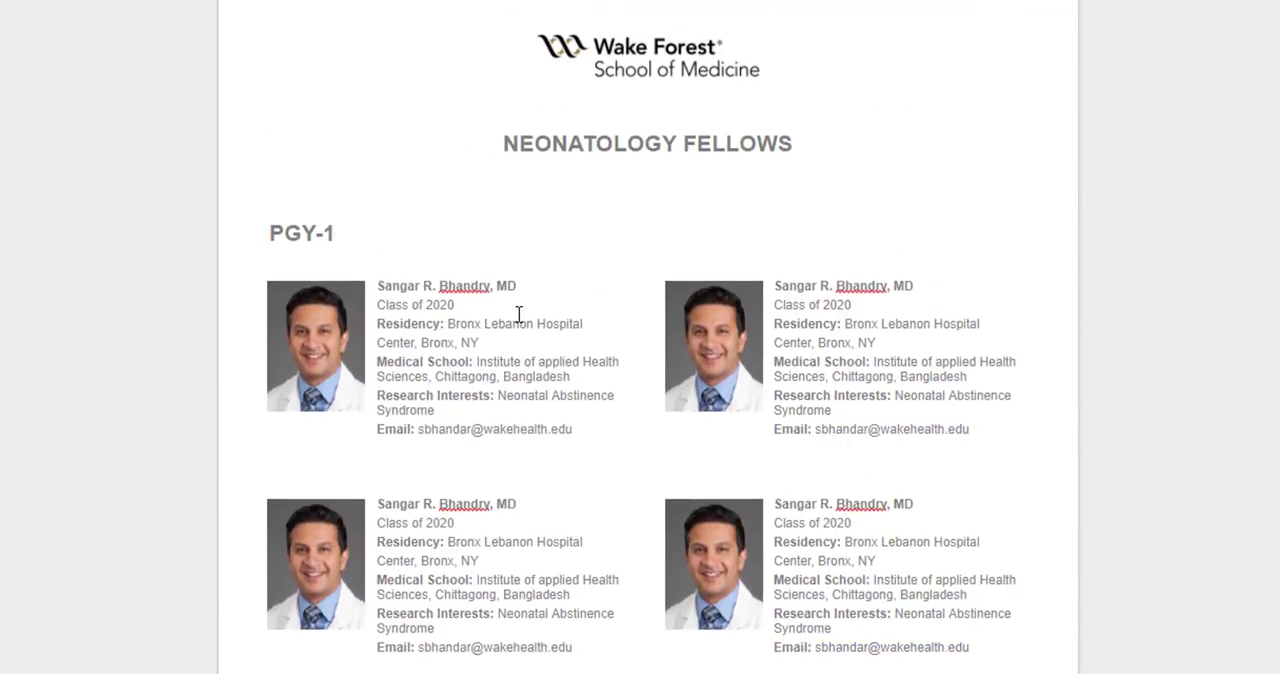
{"action": "left_click", "coordinate": [334, 232]}
{"action": "scroll", "coordinate": [380, 232], "scroll_direction": "down", "scroll_amount": 6}
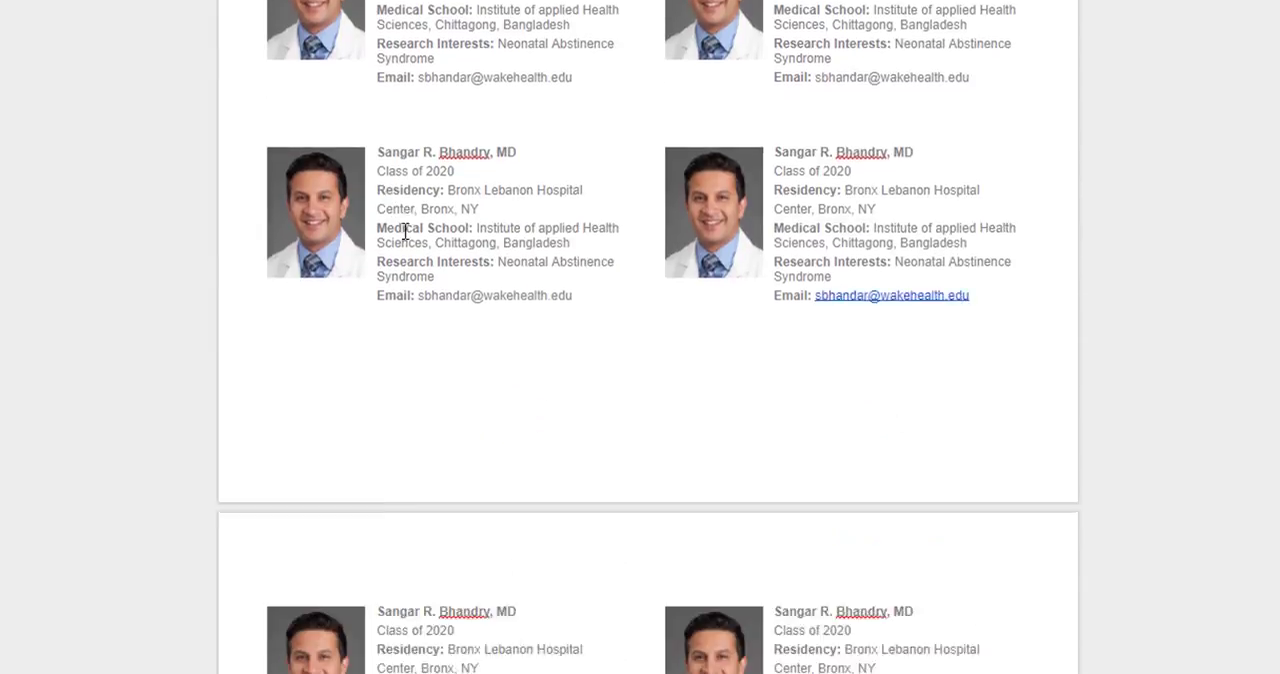
{"action": "scroll", "coordinate": [405, 232], "scroll_direction": "down", "scroll_amount": 10}
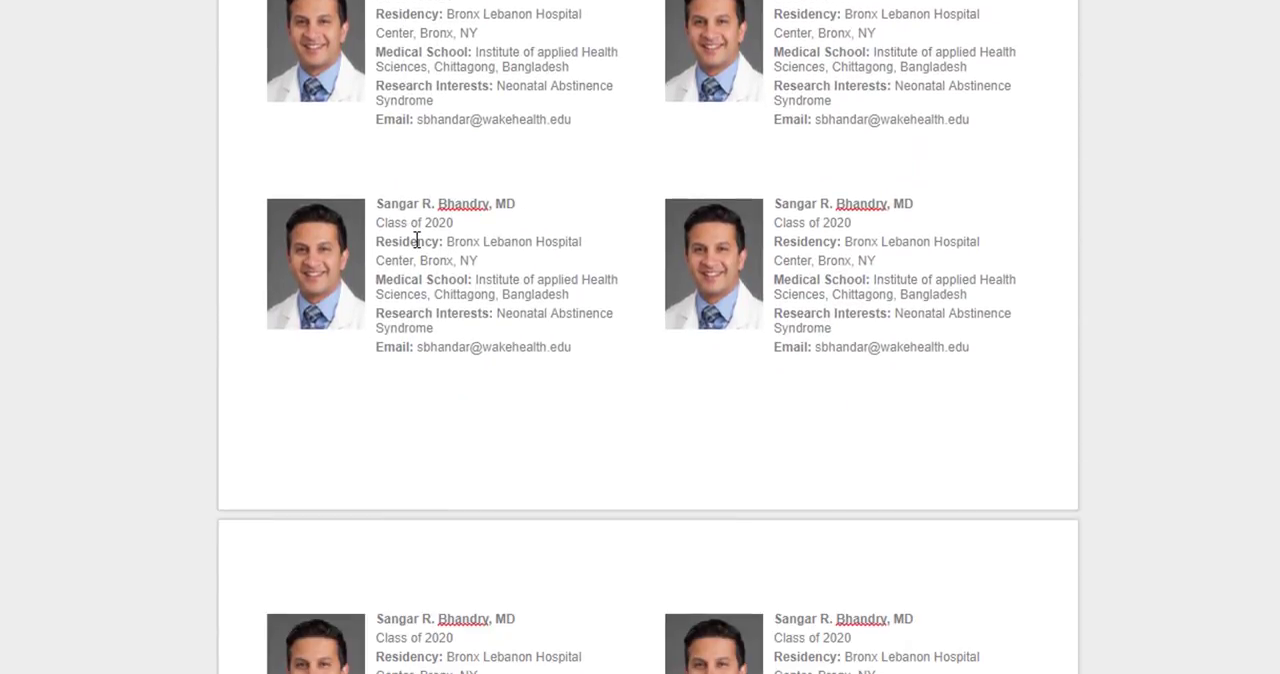
{"action": "scroll", "coordinate": [417, 240], "scroll_direction": "down", "scroll_amount": 8}
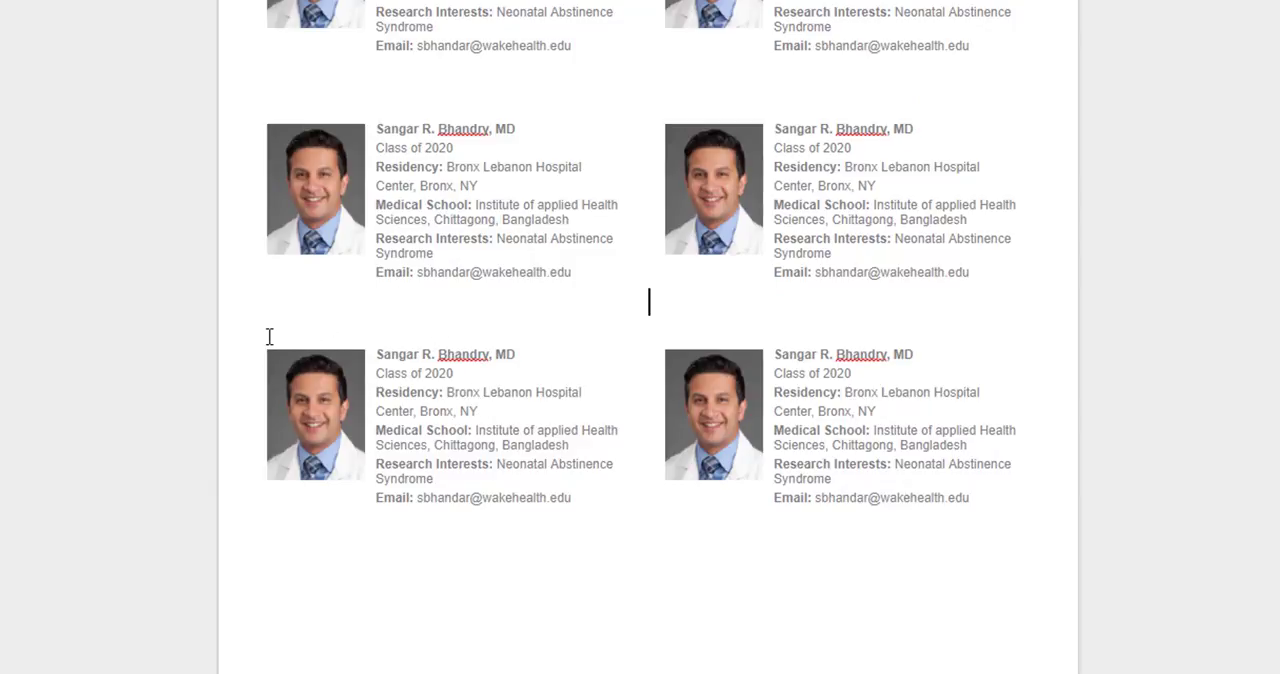
{"action": "left_click_drag", "start_coordinate": [971, 503], "coordinate": [306, 335]}
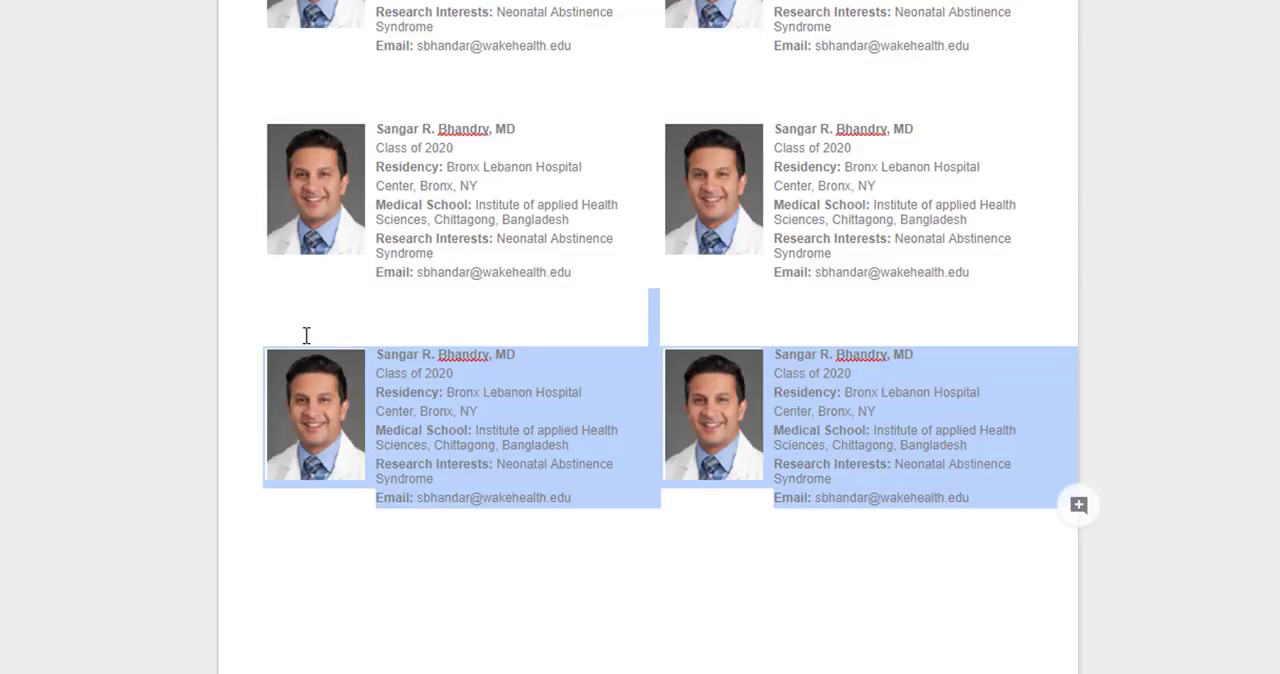
{"action": "right_click", "coordinate": [456, 400]}
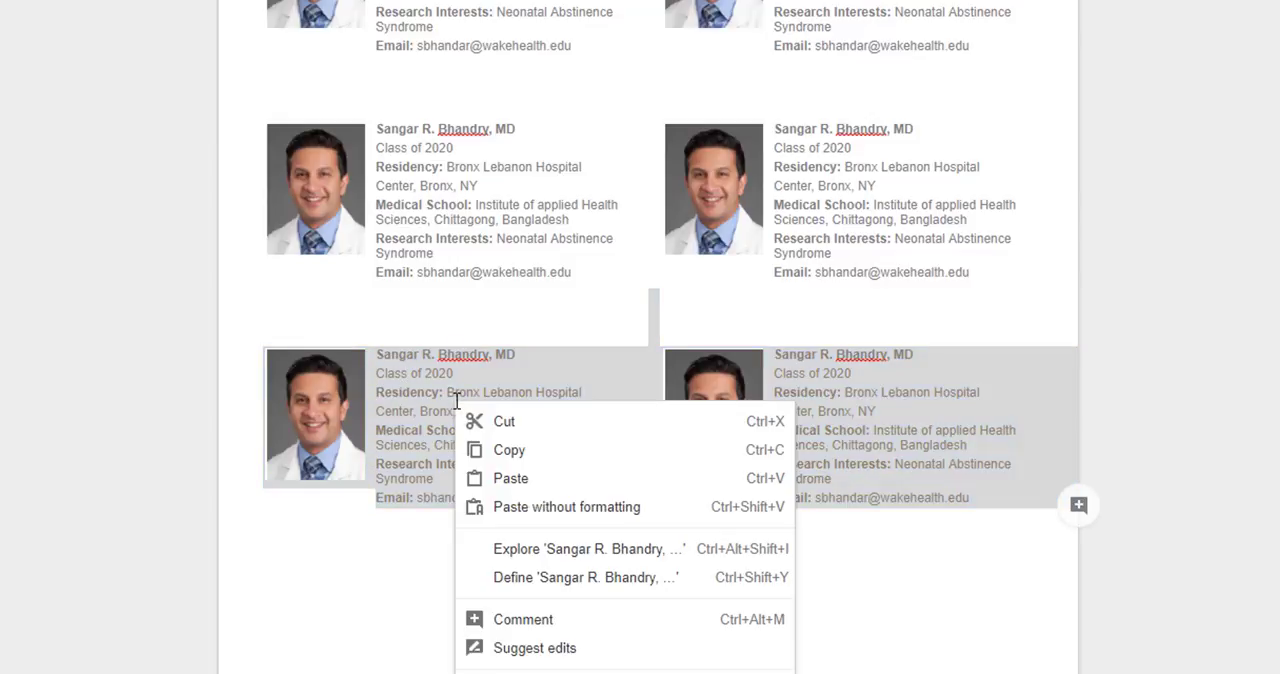
{"action": "left_click", "coordinate": [362, 656]}
Replace the first PGY-1 profile photo with the image from the copied URL
{"action": "scroll", "coordinate": [494, 637], "scroll_direction": "down", "scroll_amount": 5}
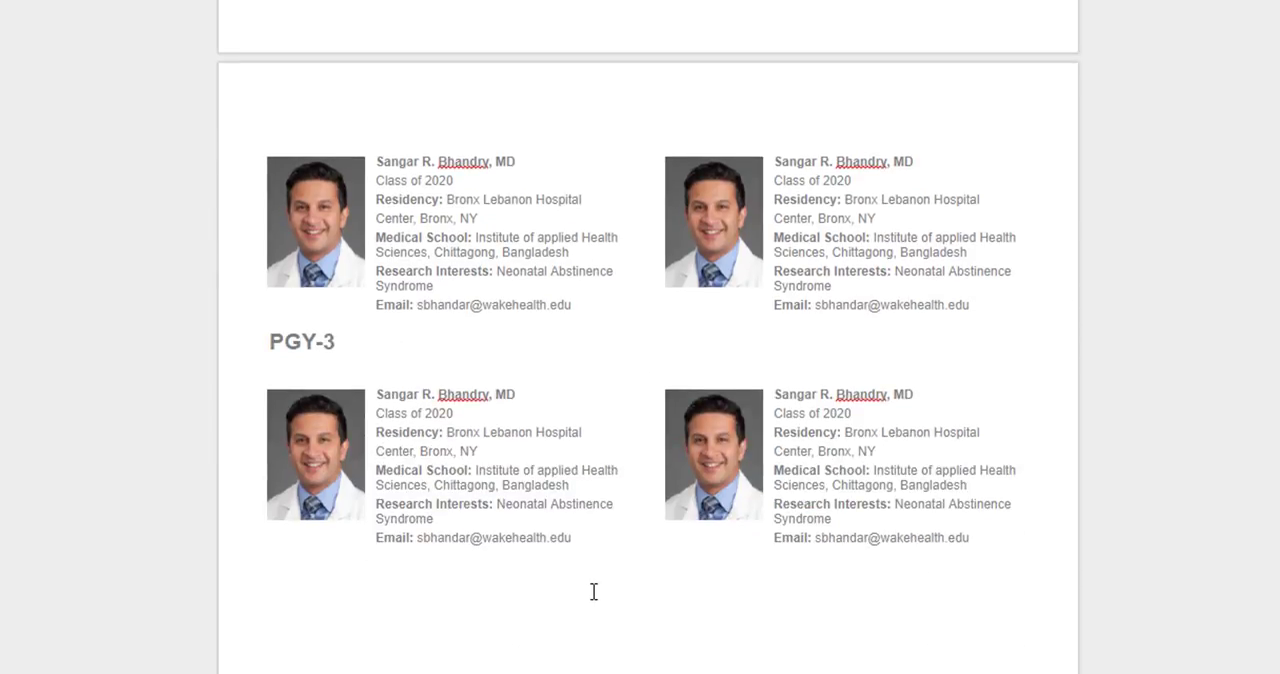
{"action": "scroll", "coordinate": [623, 477], "scroll_direction": "up", "scroll_amount": 20}
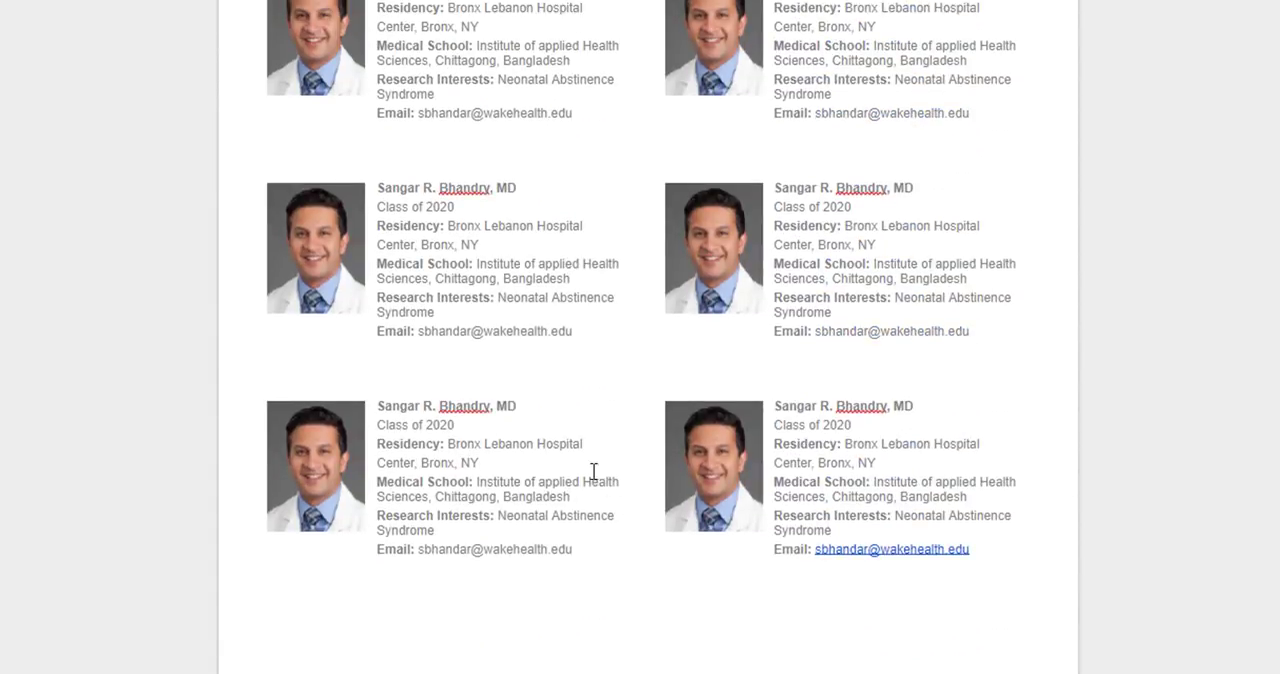
{"action": "scroll", "coordinate": [569, 436], "scroll_direction": "up", "scroll_amount": 3}
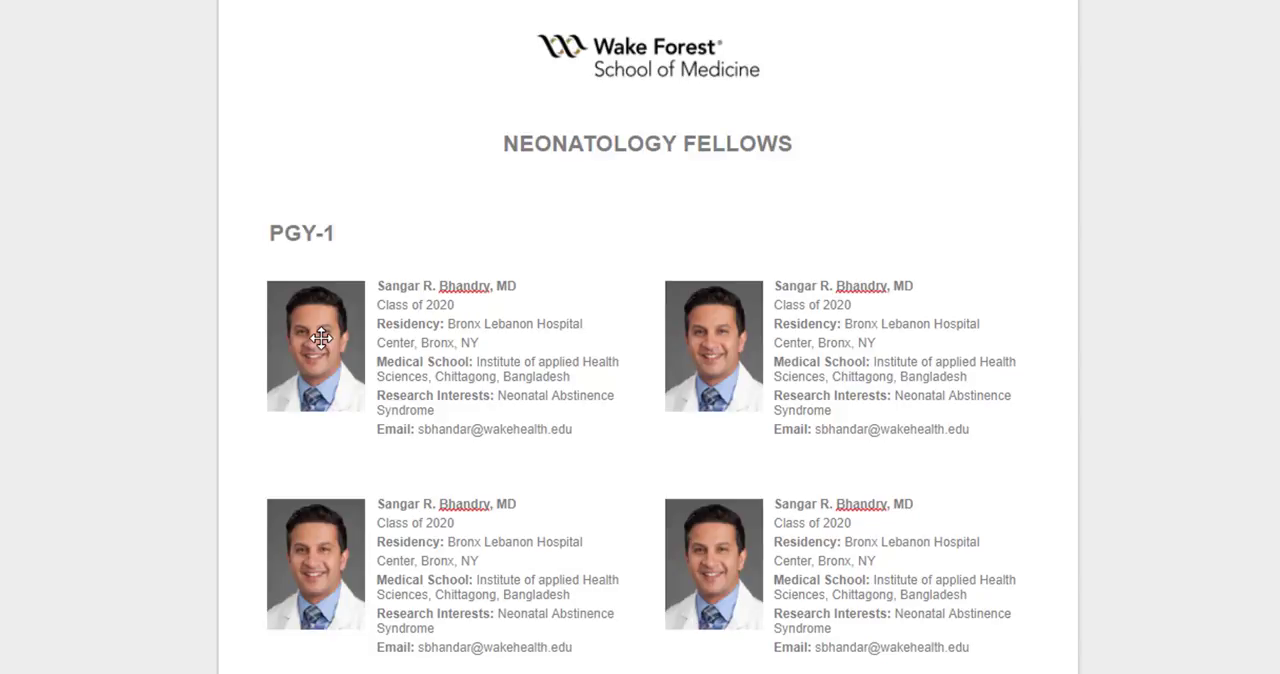
{"action": "left_click", "coordinate": [321, 338]}
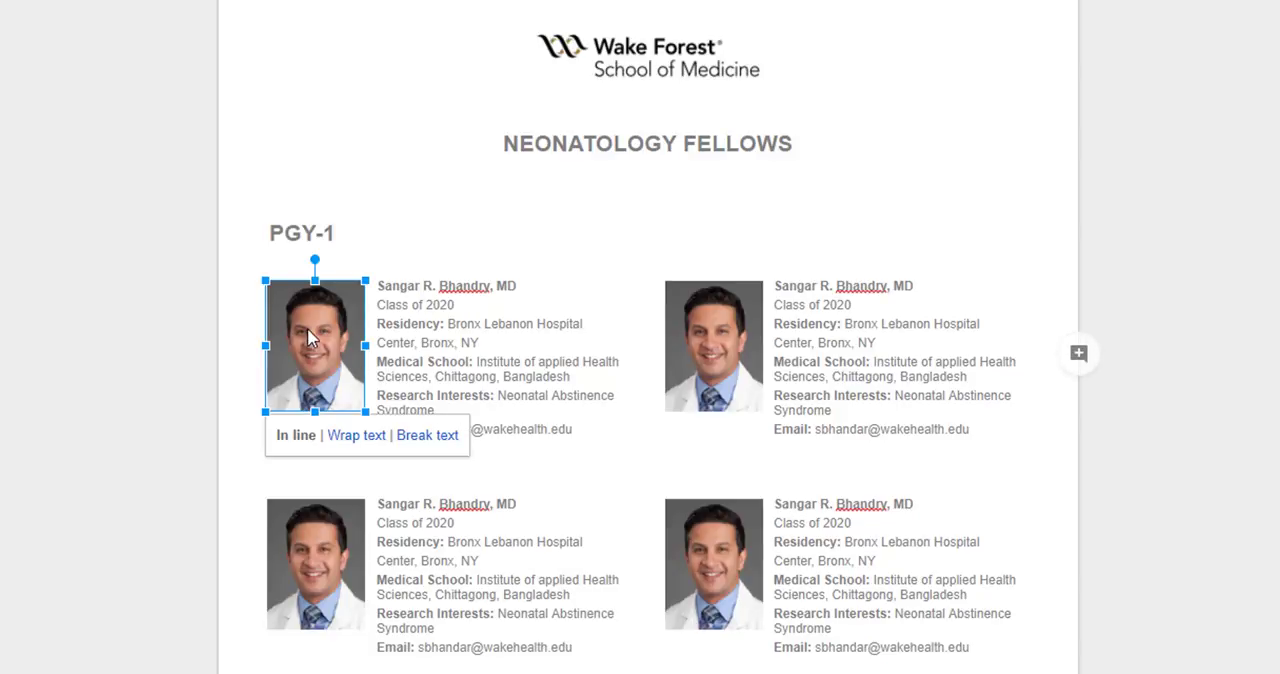
{"action": "right_click", "coordinate": [330, 348]}
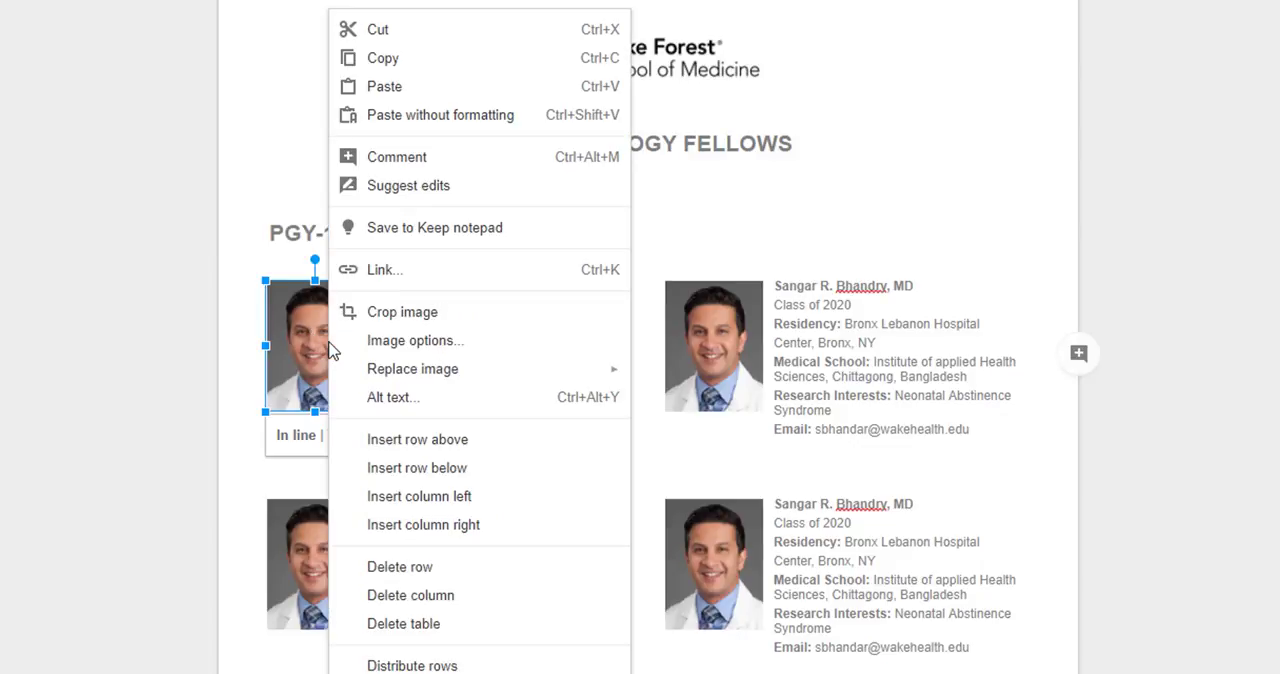
{"action": "mouse_move", "coordinate": [378, 372]}
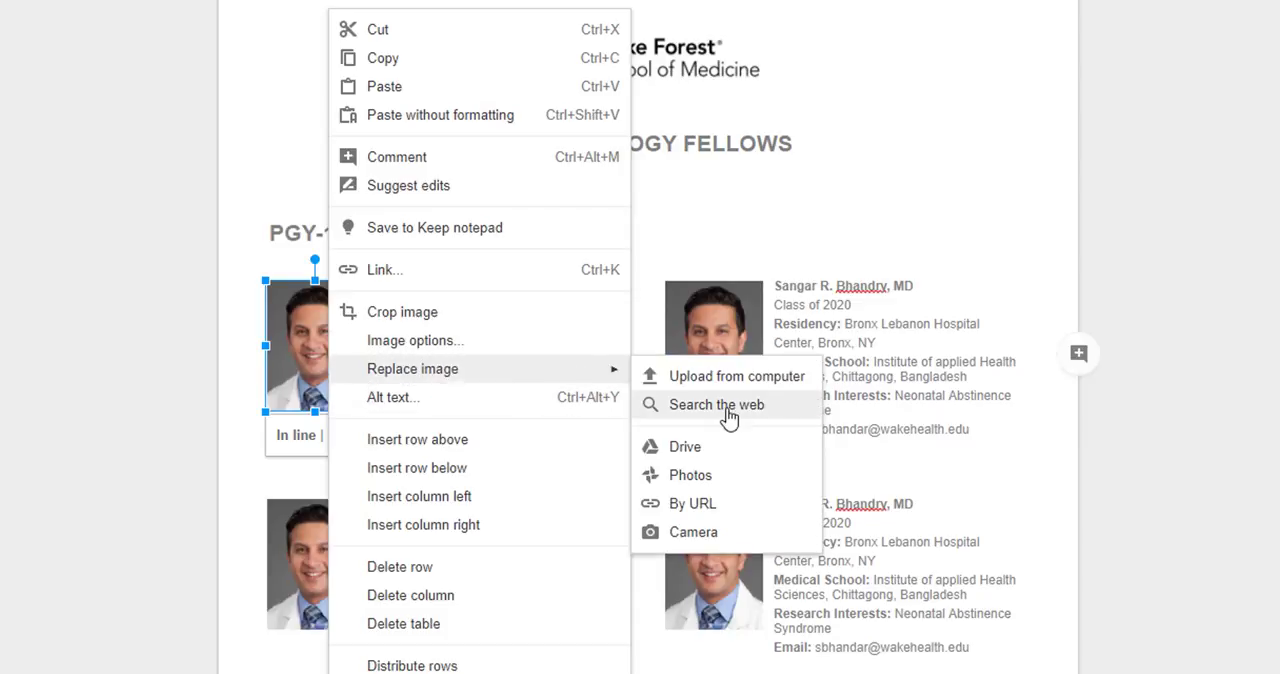
{"action": "left_click", "coordinate": [705, 503]}
{"action": "right_click", "coordinate": [556, 312]}
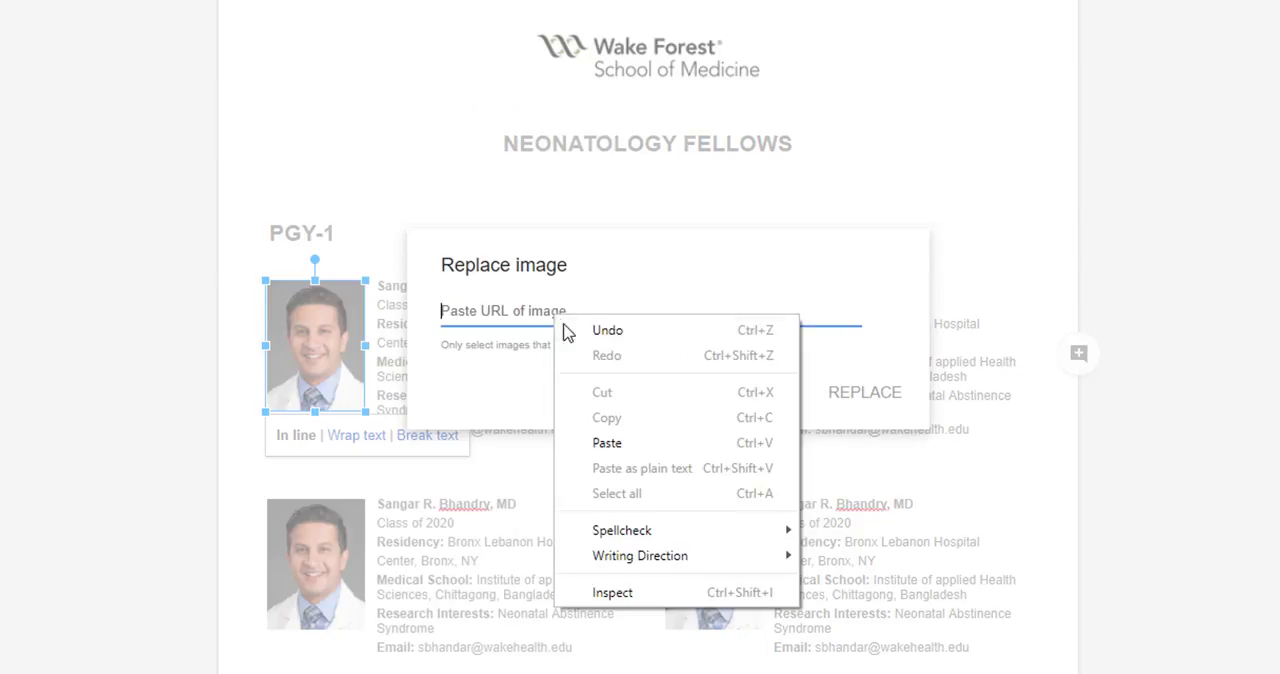
{"action": "left_click", "coordinate": [660, 441]}
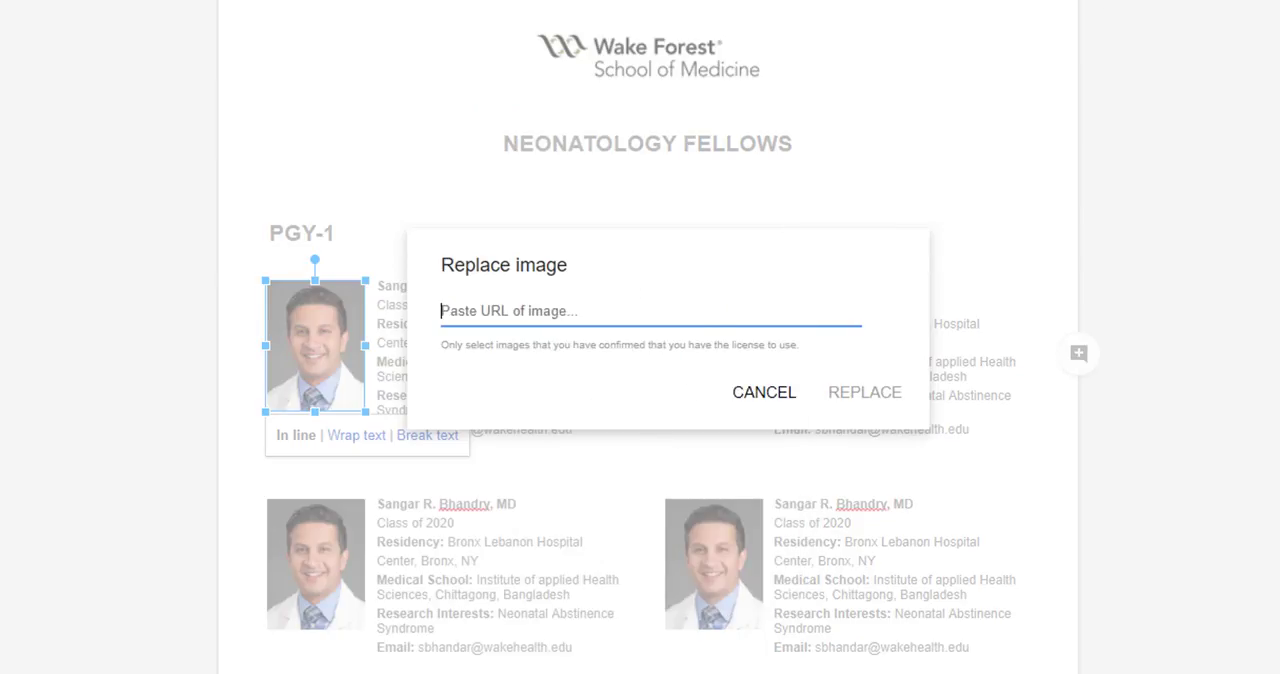
{"action": "right_click", "coordinate": [526, 318]}
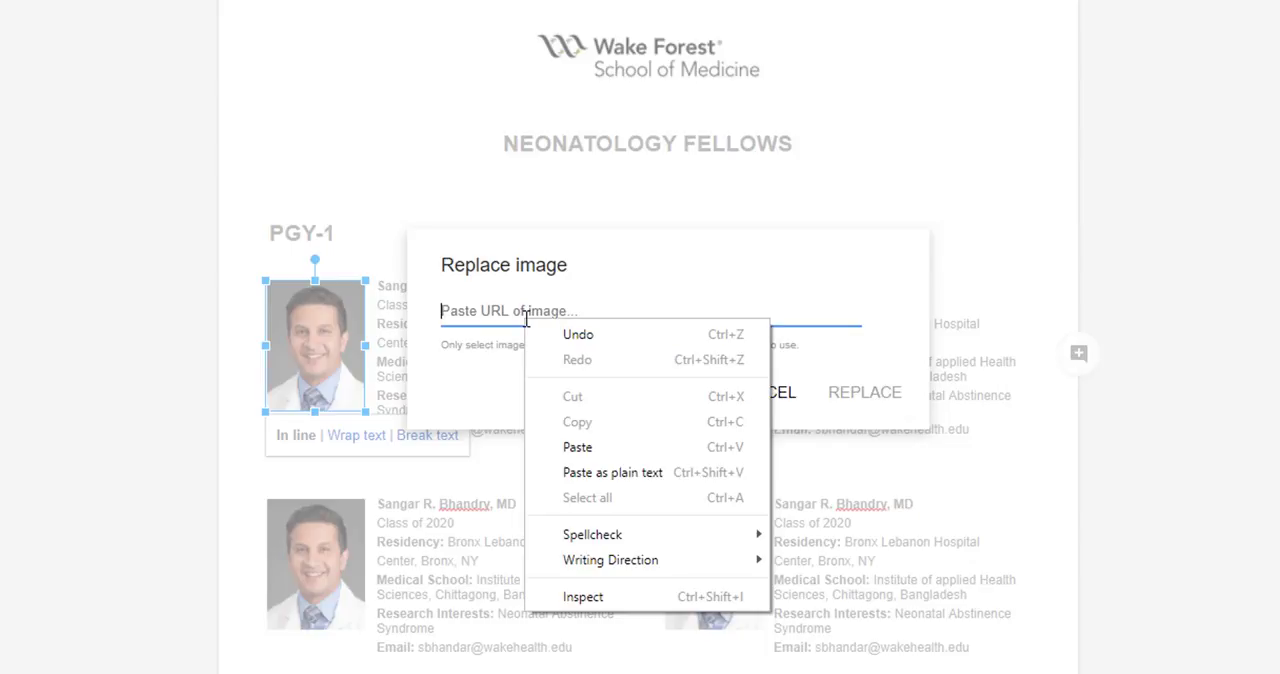
{"action": "left_click", "coordinate": [600, 452]}
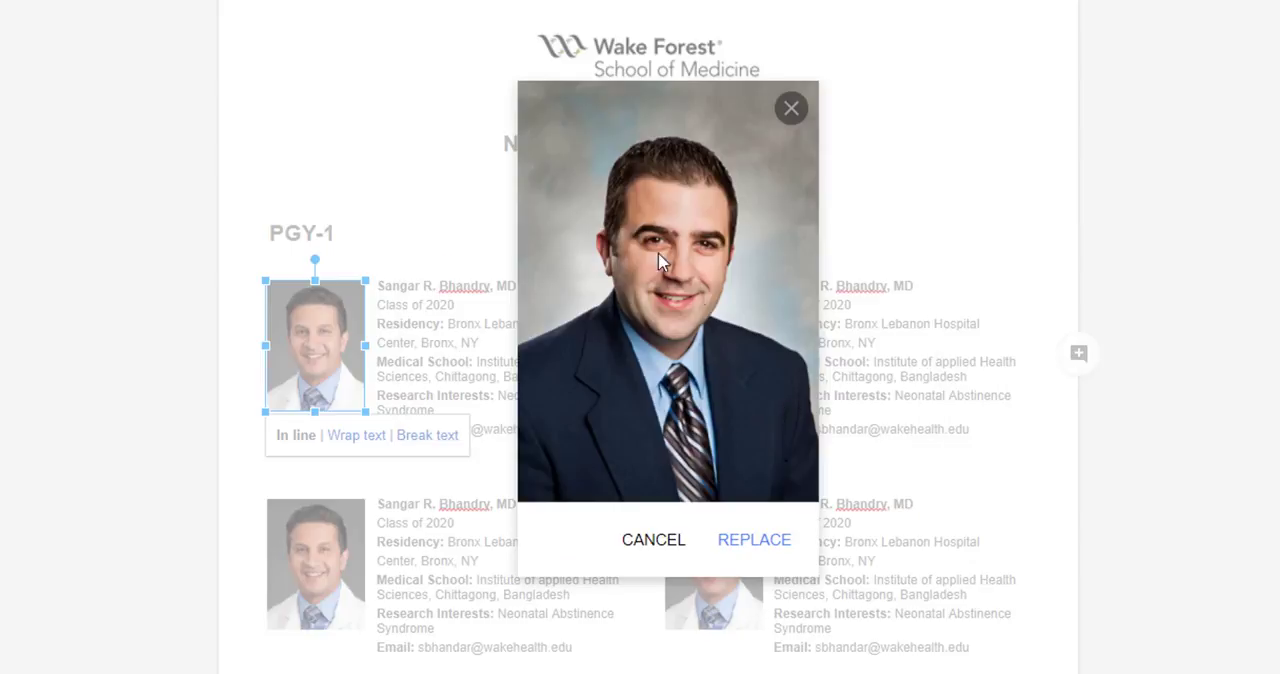
{"action": "left_click", "coordinate": [740, 540]}
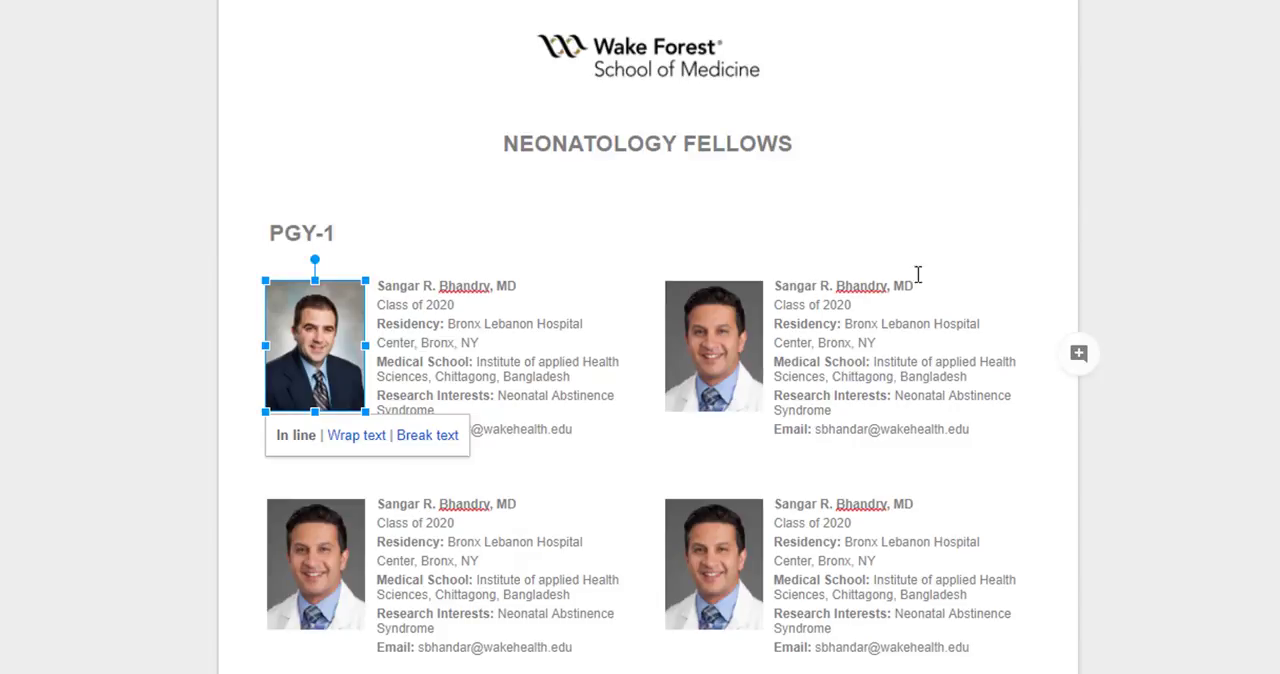
{"action": "left_click", "coordinate": [445, 283]}
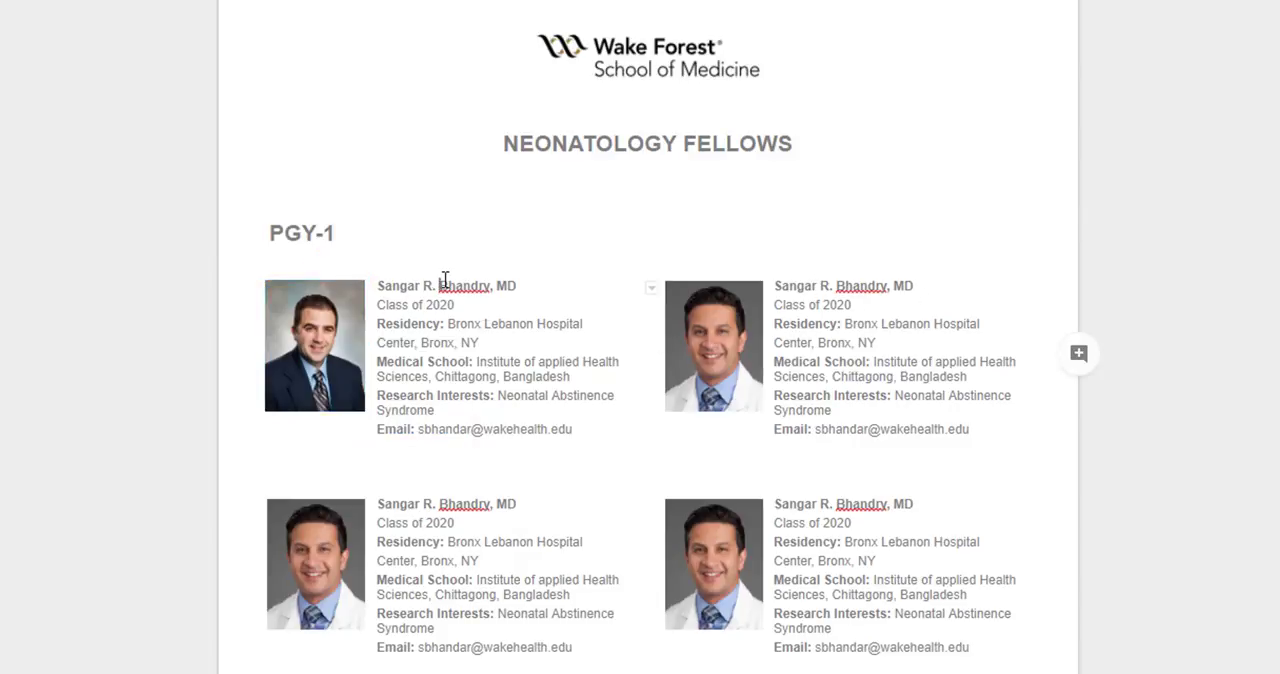
{"action": "left_click", "coordinate": [474, 302]}
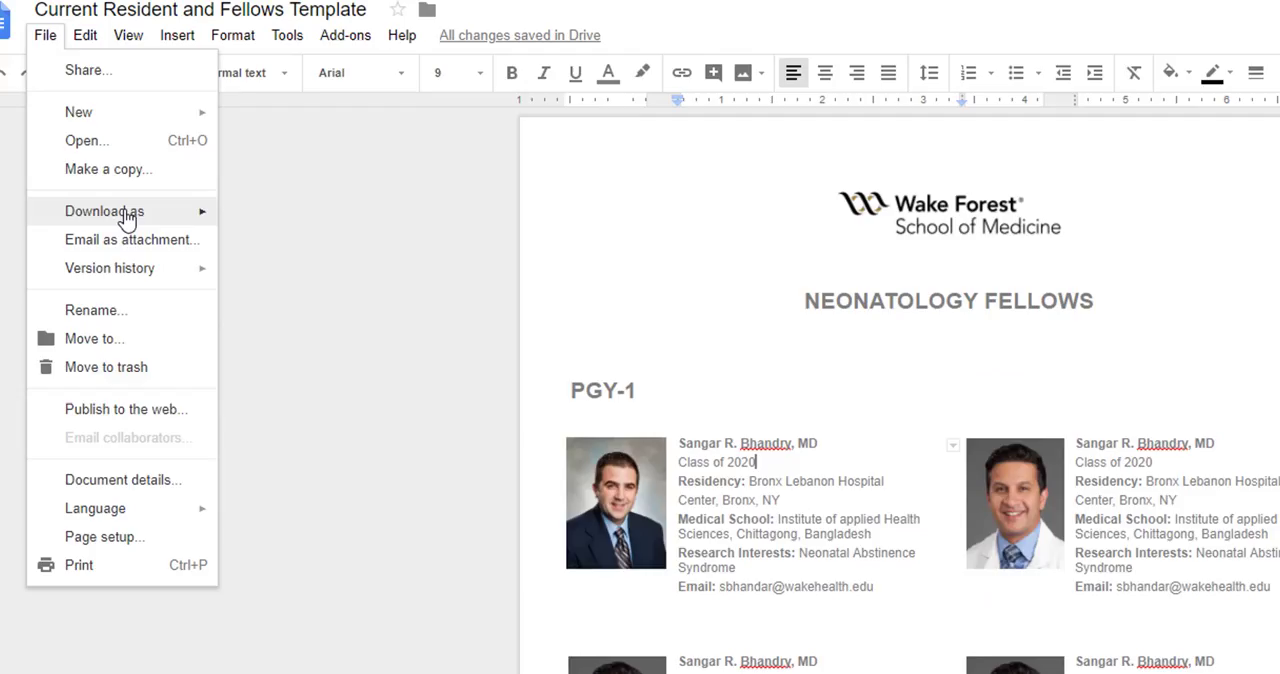
Check the document's download and insert options and review the PGY-1 and PGY-2 profile pages
{"action": "mouse_move", "coordinate": [207, 217]}
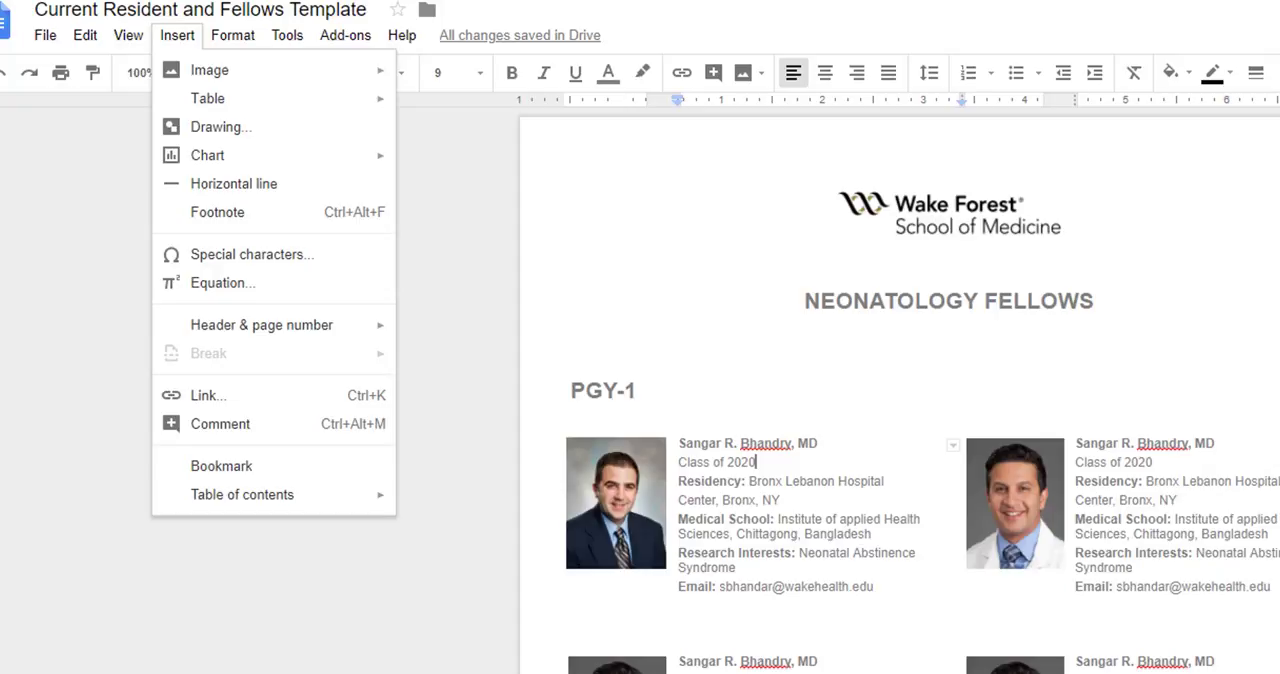
{"action": "key", "text": "Escape"}
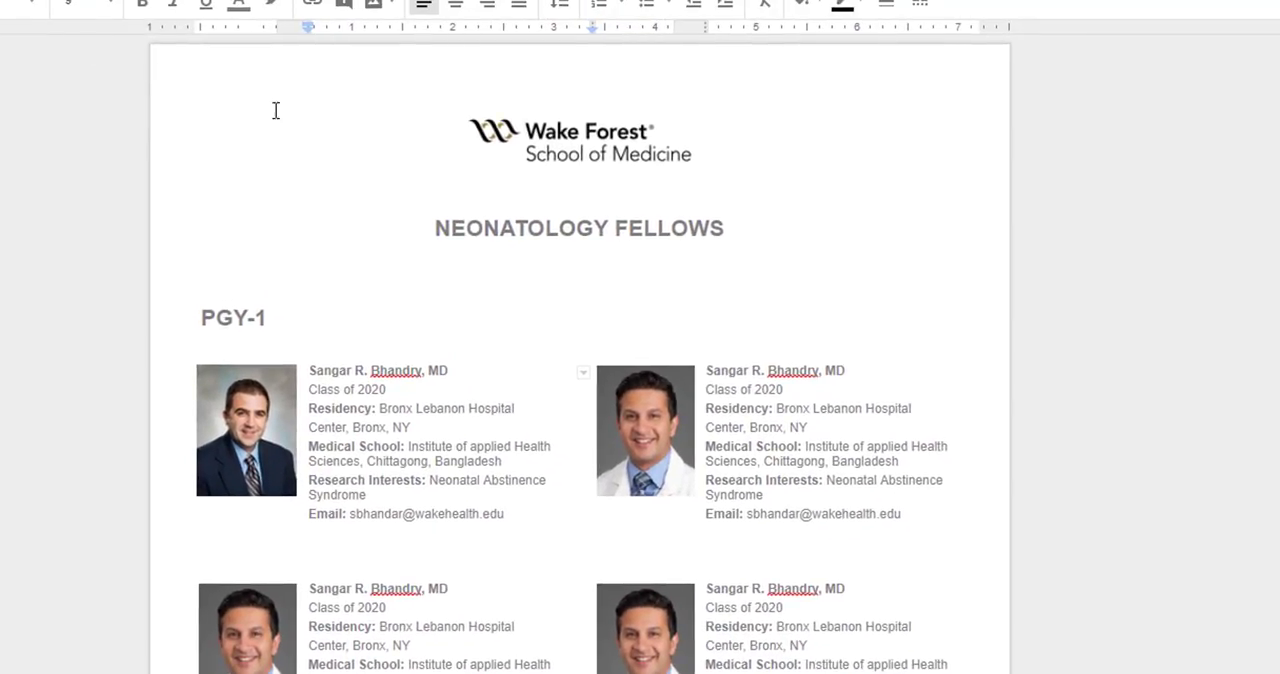
{"action": "scroll", "coordinate": [389, 234], "scroll_direction": "down", "scroll_amount": 2}
{"action": "scroll", "coordinate": [634, 131], "scroll_direction": "down", "scroll_amount": 1}
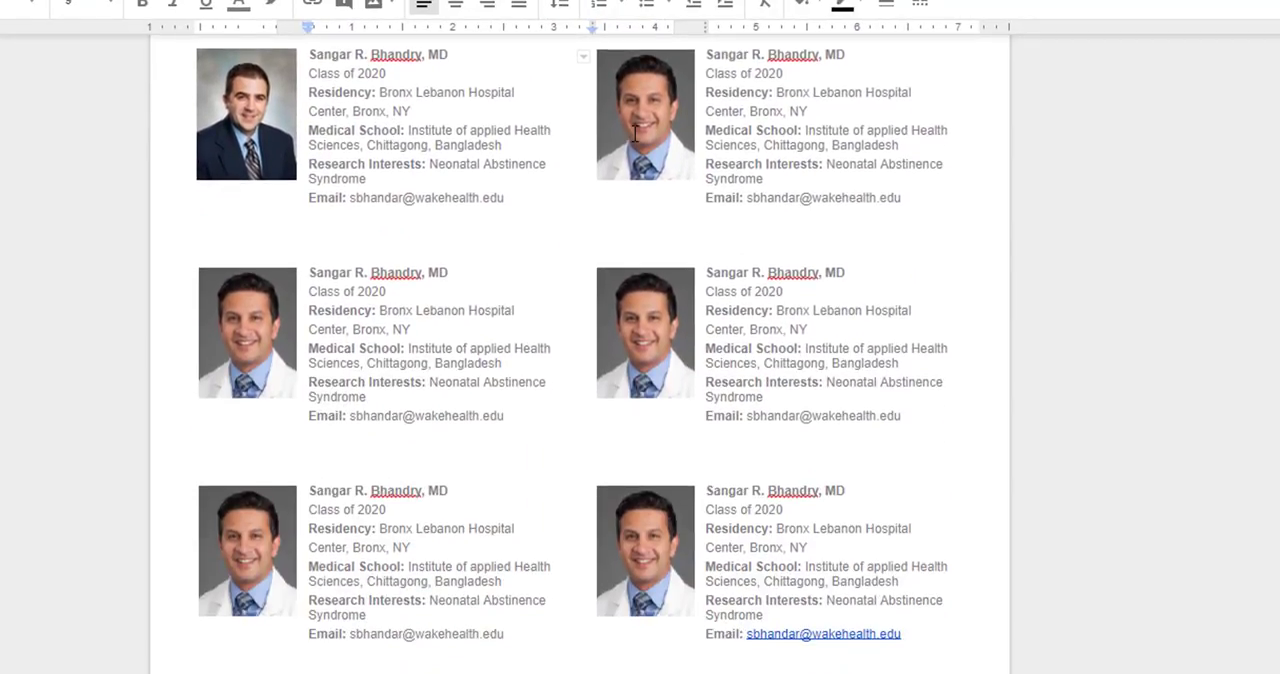
{"action": "scroll", "coordinate": [634, 131], "scroll_direction": "down", "scroll_amount": 10}
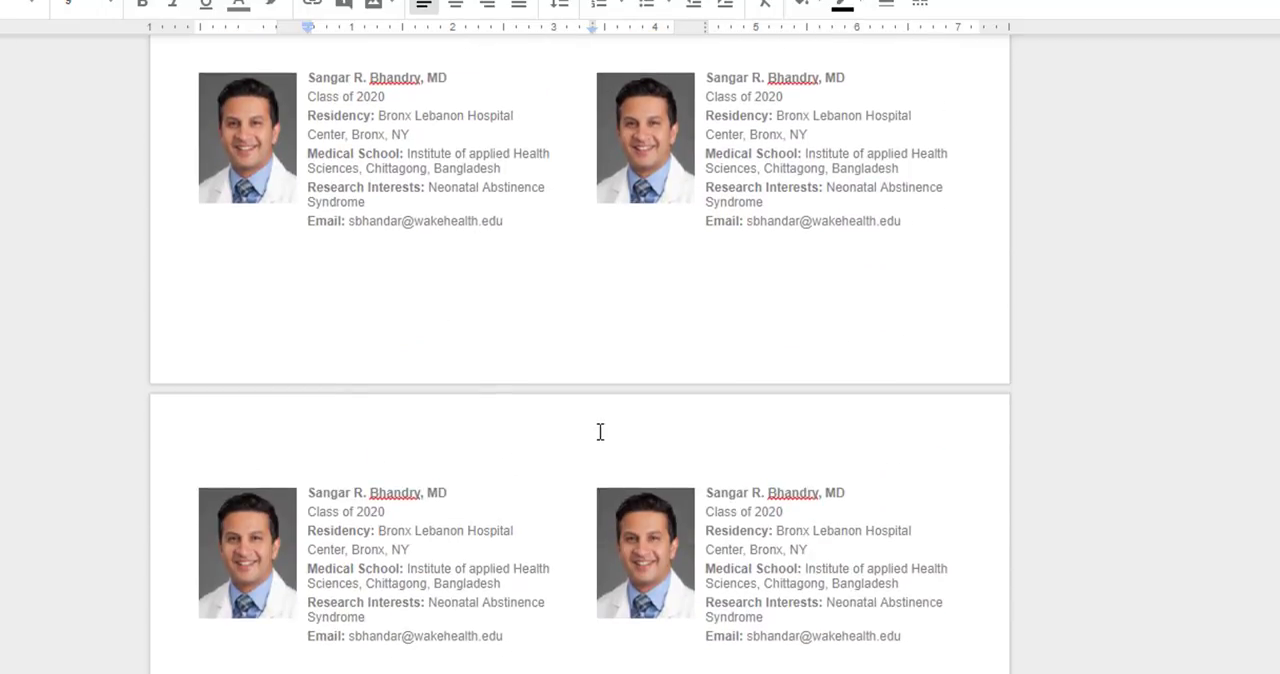
{"action": "scroll", "coordinate": [626, 404], "scroll_direction": "up", "scroll_amount": 2}
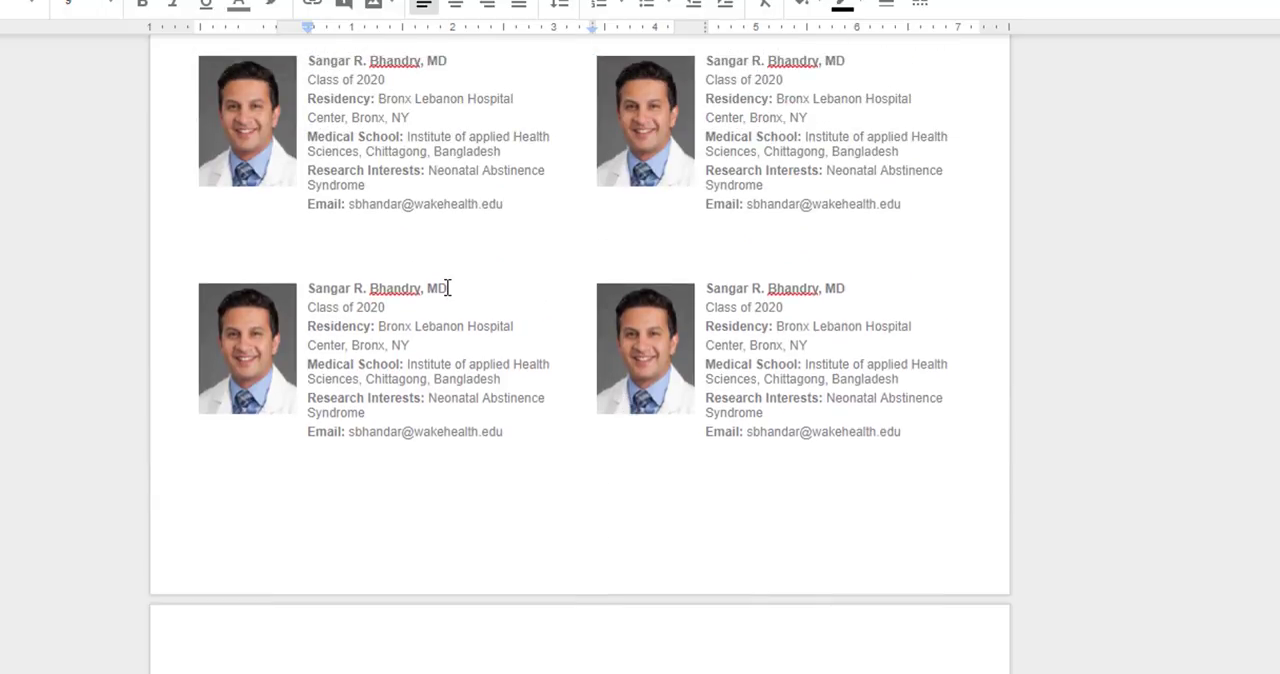
{"action": "scroll", "coordinate": [444, 270], "scroll_direction": "up", "scroll_amount": 3}
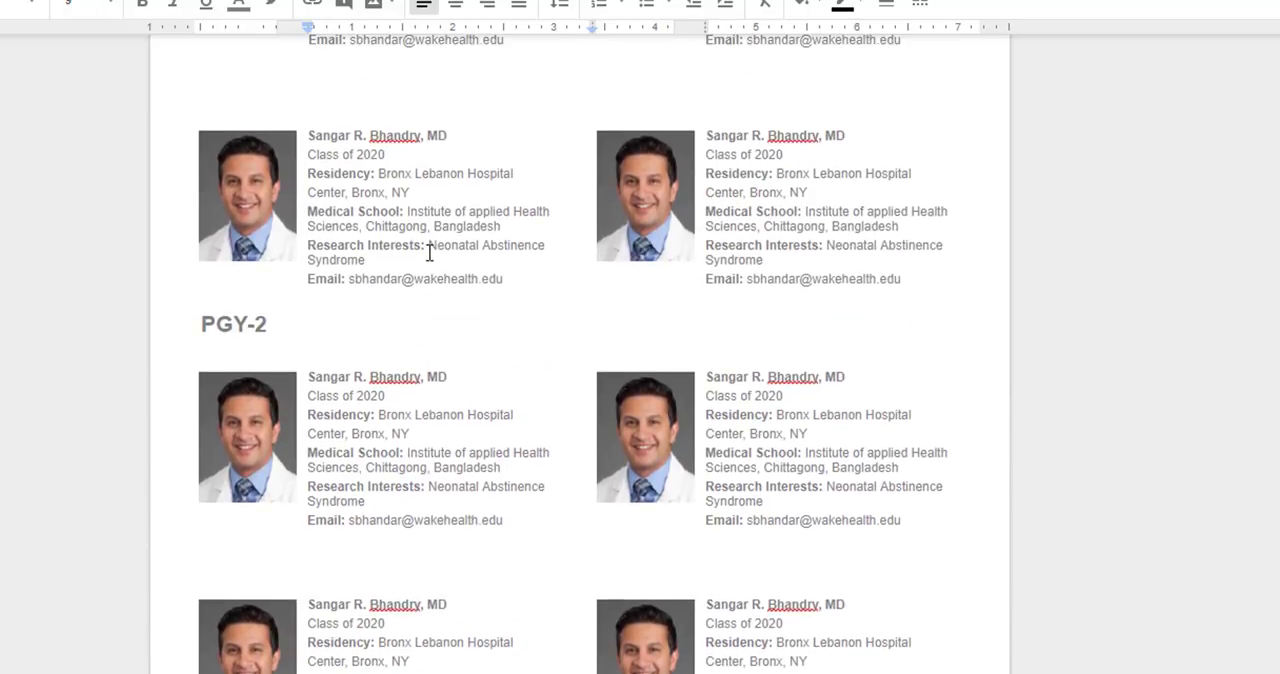